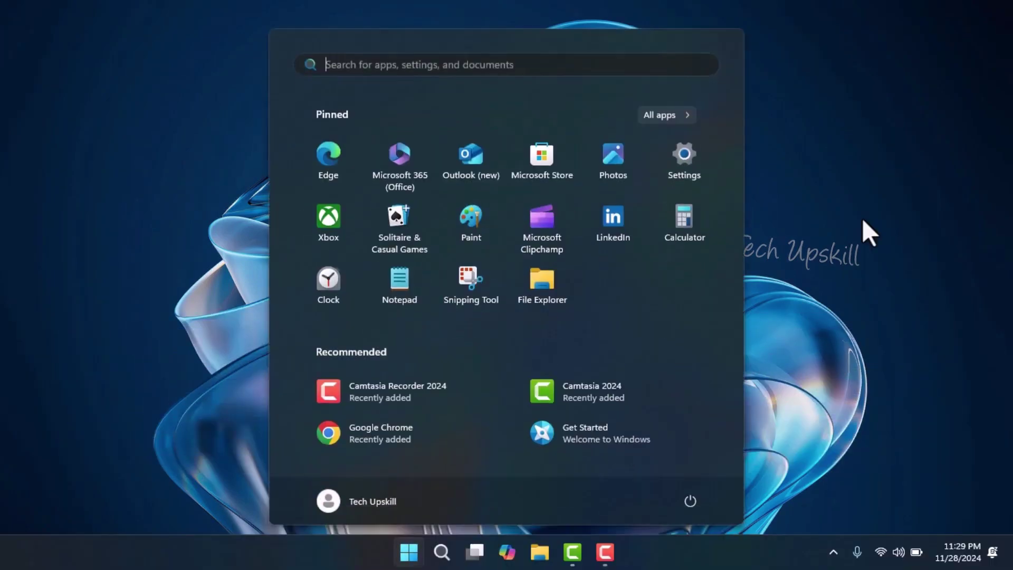
Step: Disable hibernation by running powercfg.exe /hibernate off in an administrator Command Prompt
text(cmd)
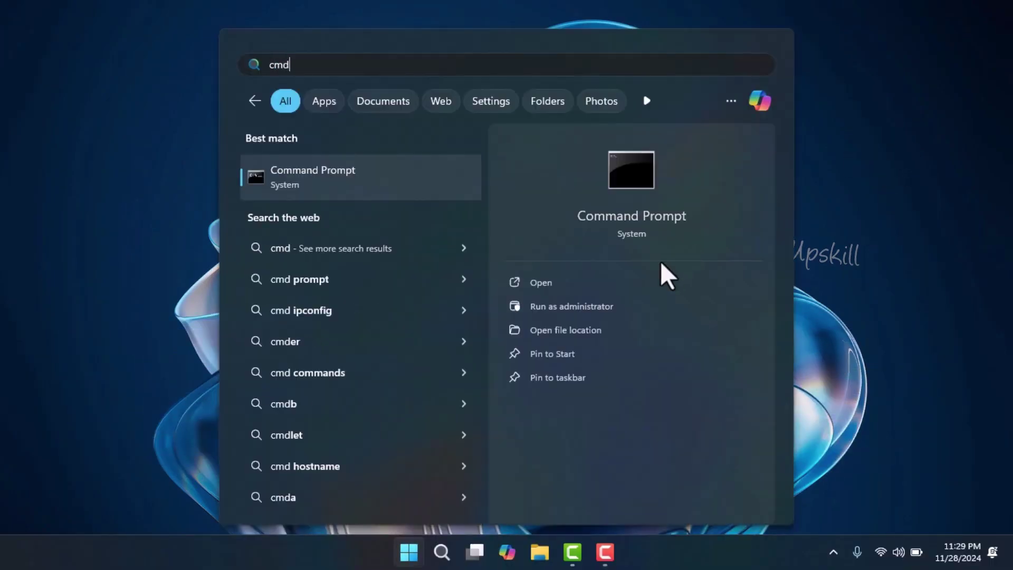
click(619, 306)
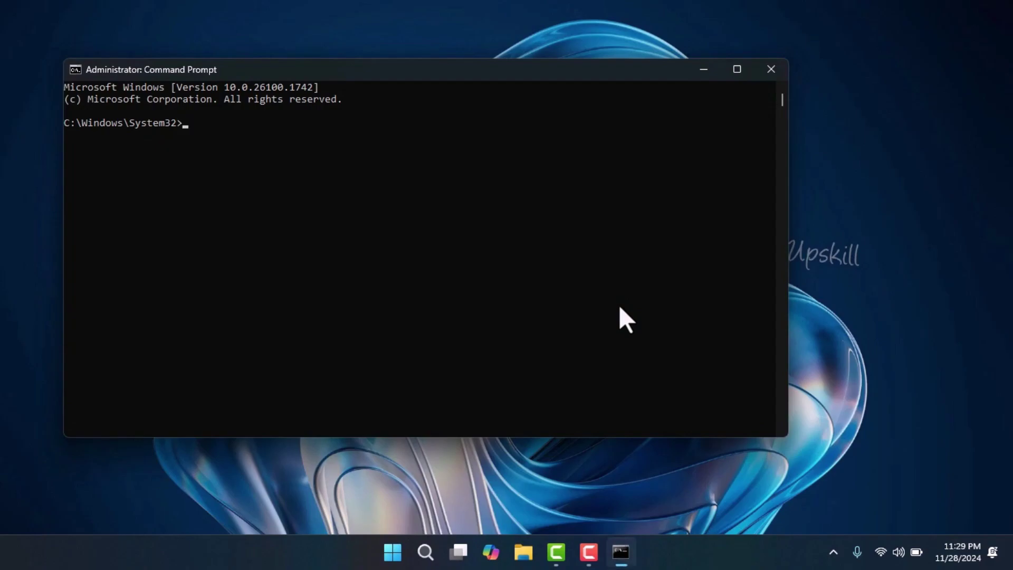
text(powercfg.exe /hibernate )
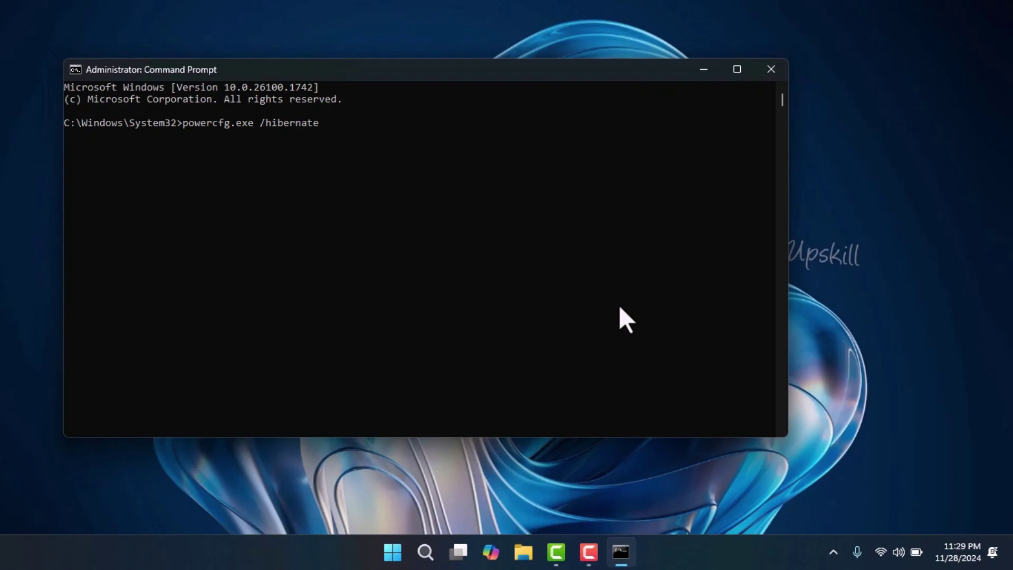
text(off)
key(Return)
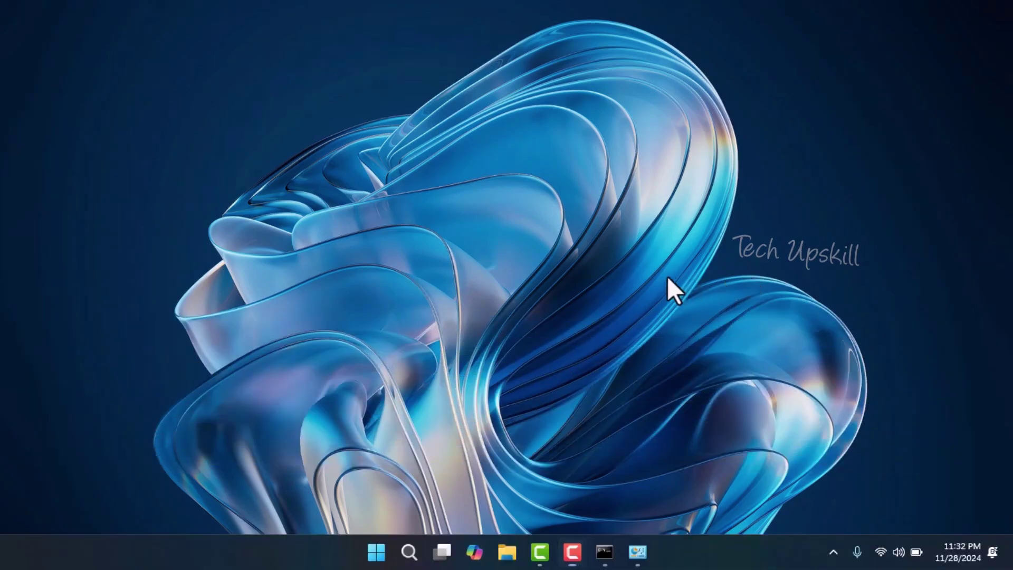
Step: Go to Control Panel's Power Options power-button settings and make the shut-down settings editable
click(410, 551)
text(con)
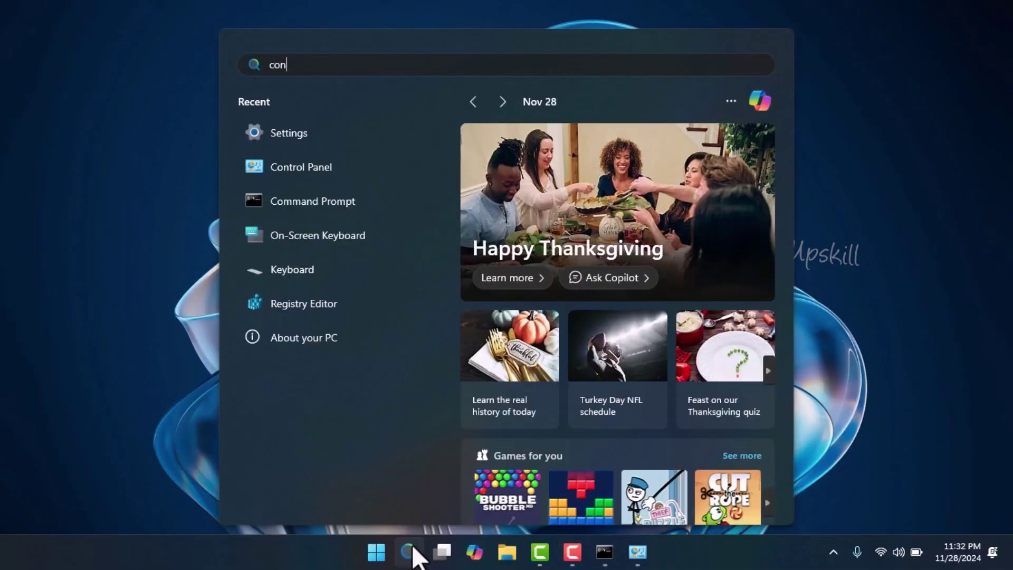
text(trol)
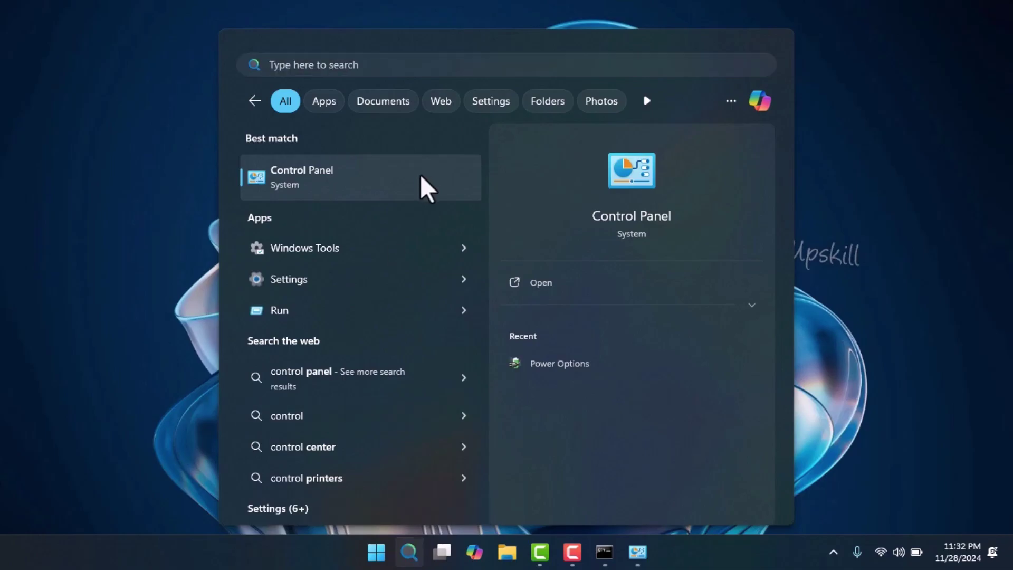
click(427, 187)
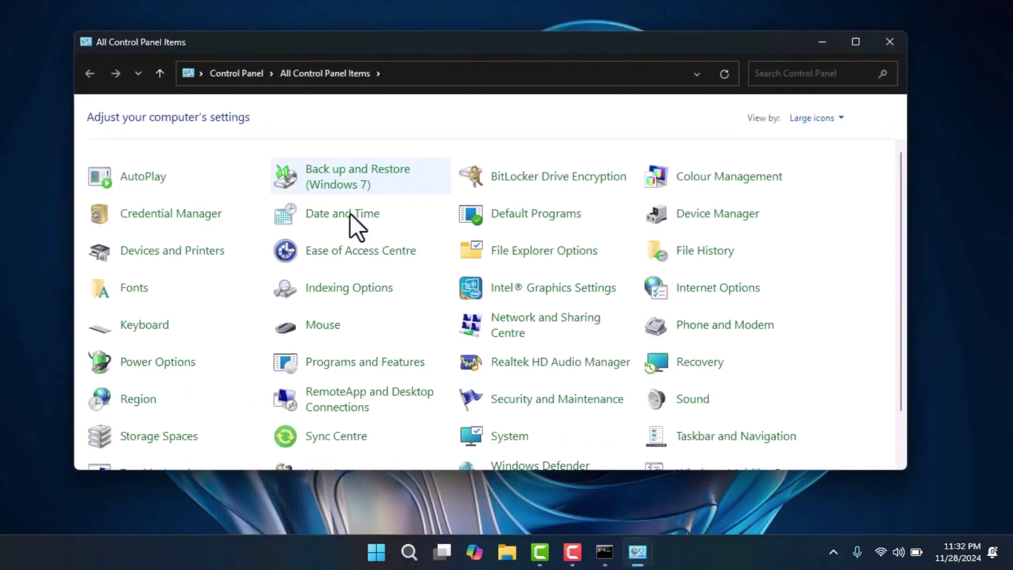
click(190, 362)
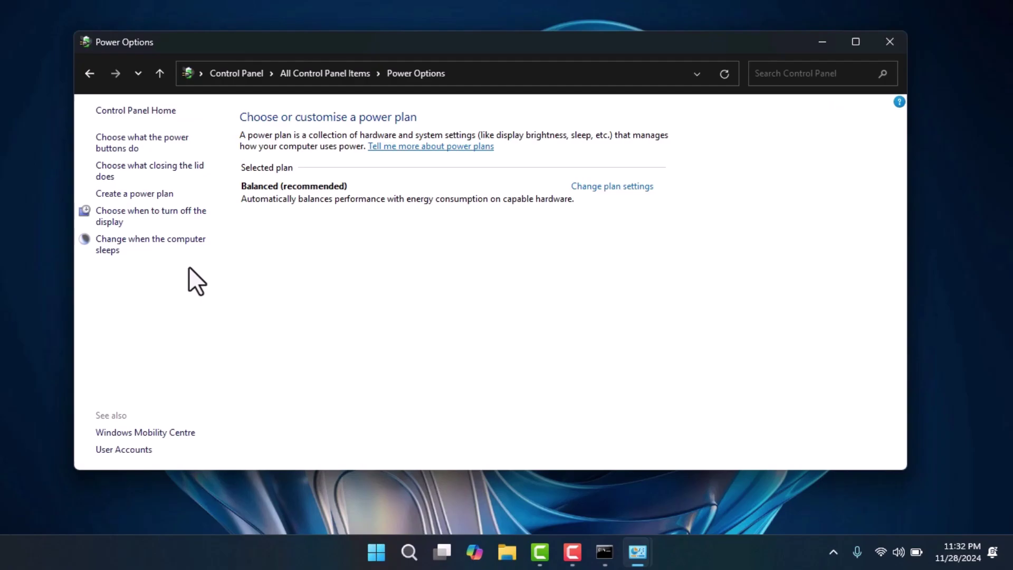
click(132, 149)
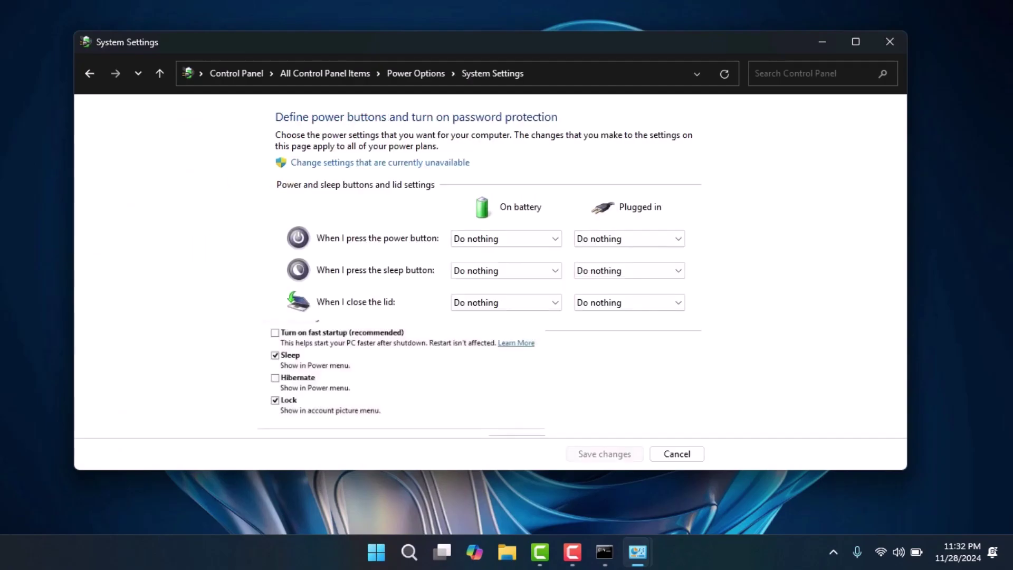
click(443, 163)
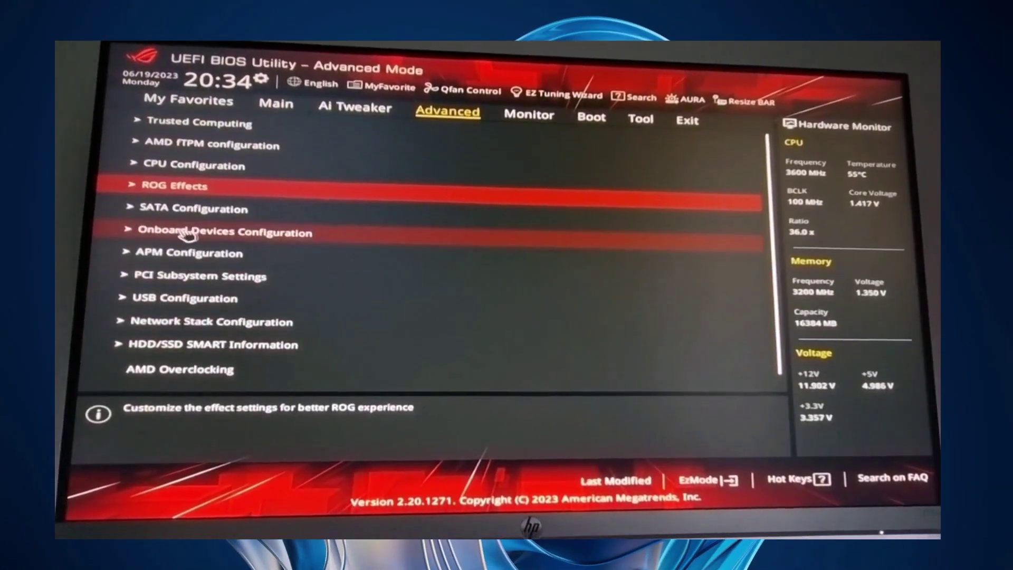
Step: Enable USB power delivery in Soft Off state (S5) under Onboard Devices Configuration, then return to Advanced
click(226, 233)
scroll(317, 280, down, 5)
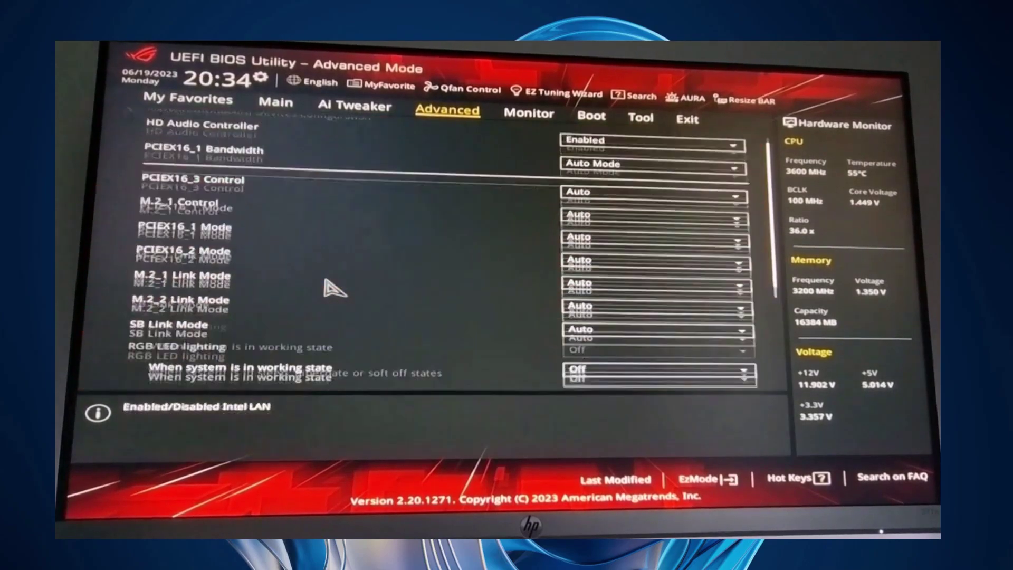
click(320, 352)
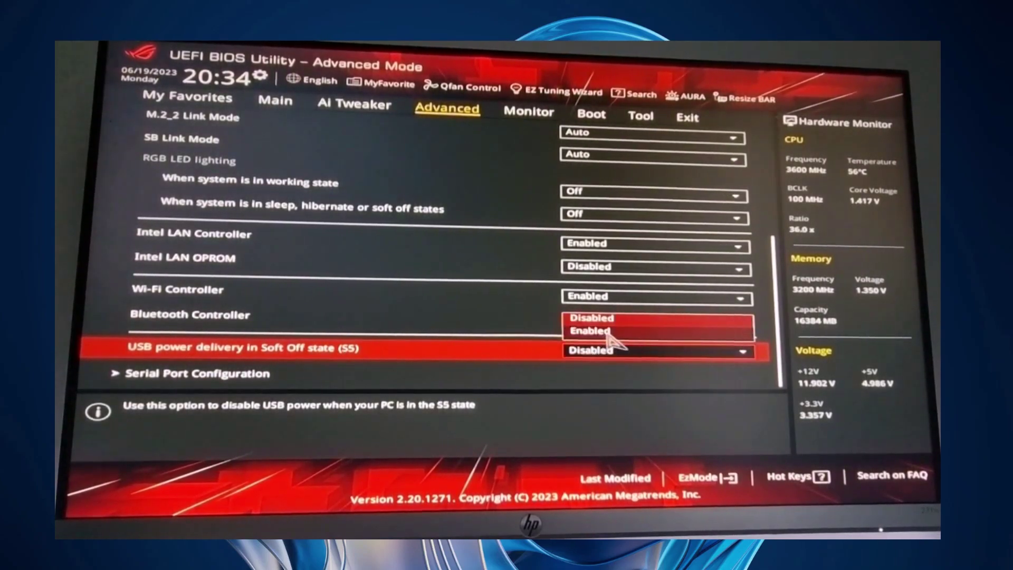
click(607, 332)
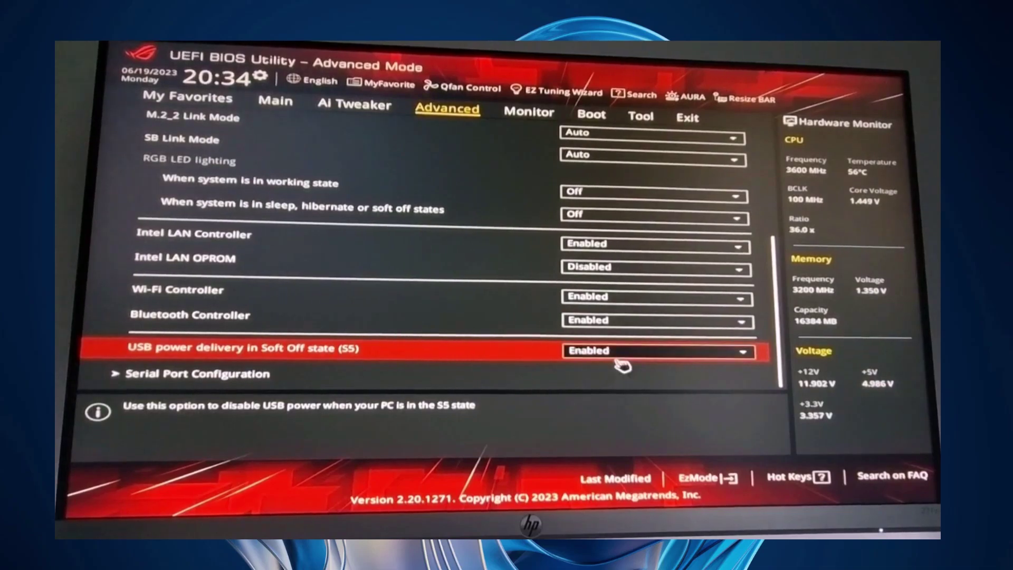
scroll(271, 226, up, 10)
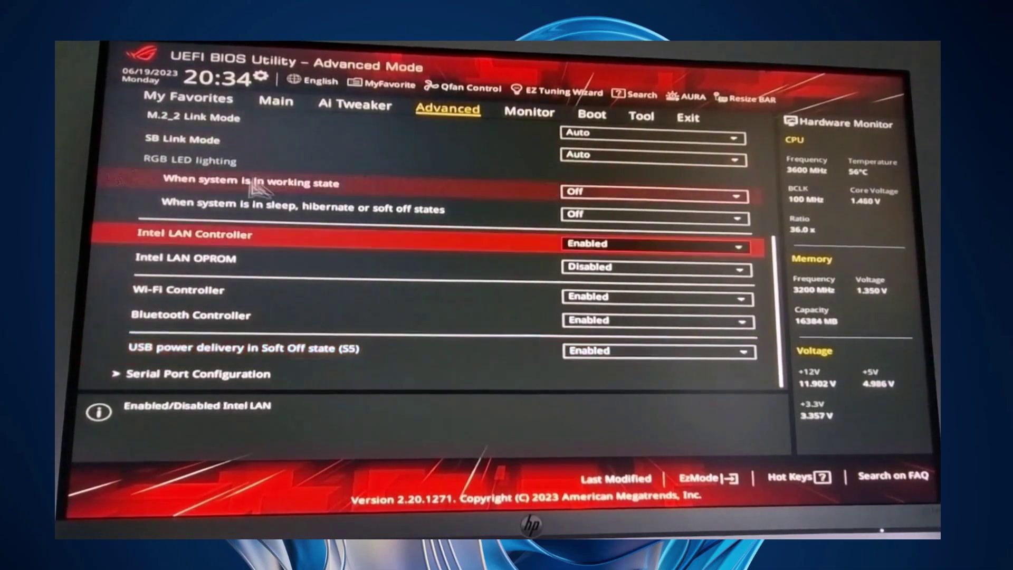
click(338, 133)
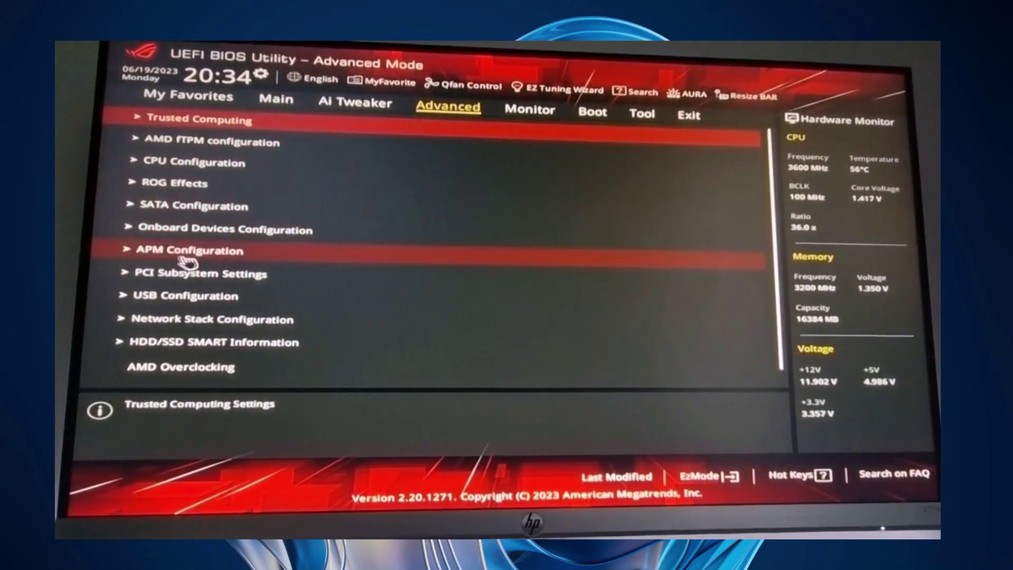
Step: Set ErP Ready to Enable(S4+S5) in APM Configuration, then save changes and reset
click(191, 255)
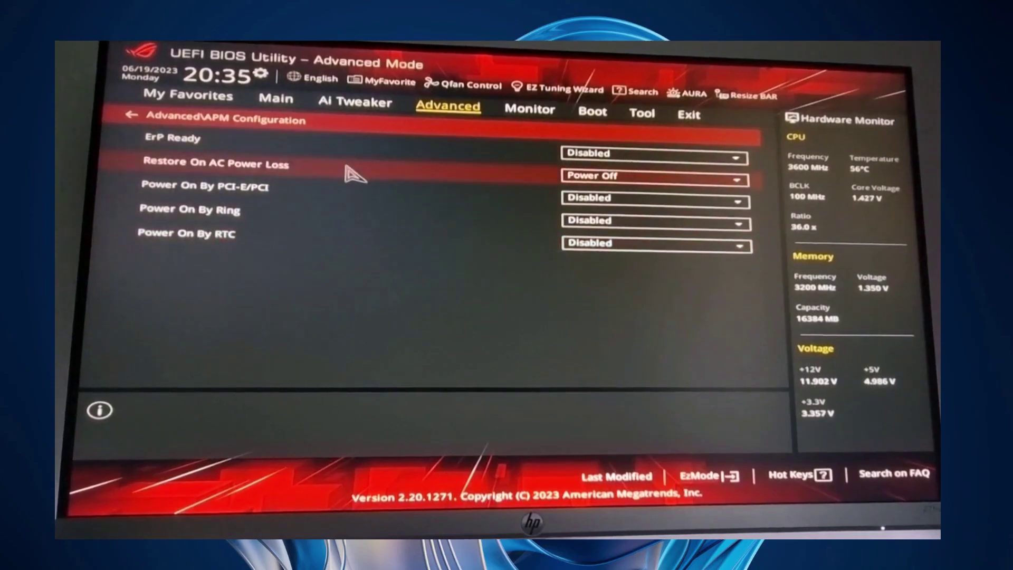
click(601, 154)
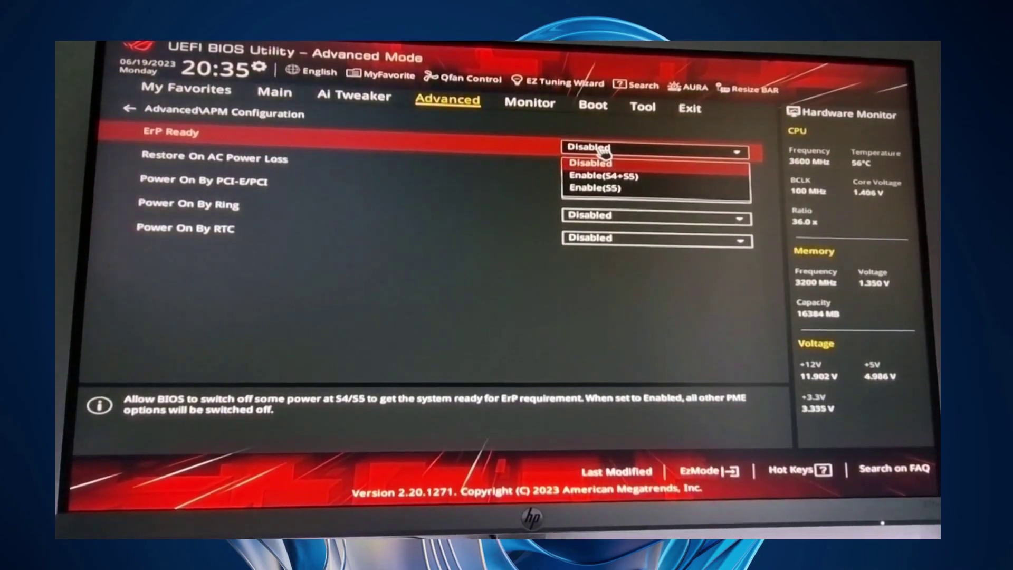
click(602, 175)
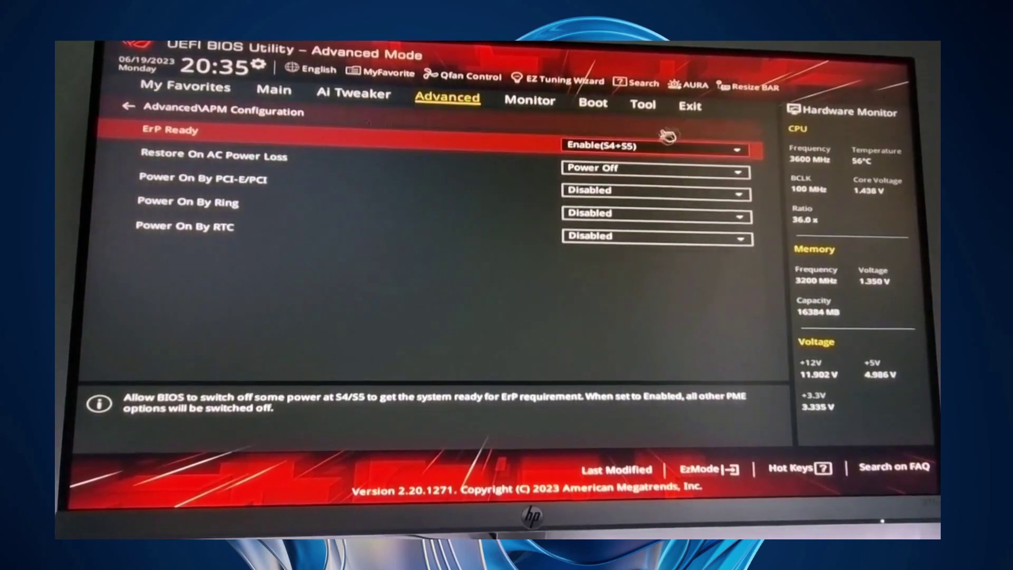
click(689, 106)
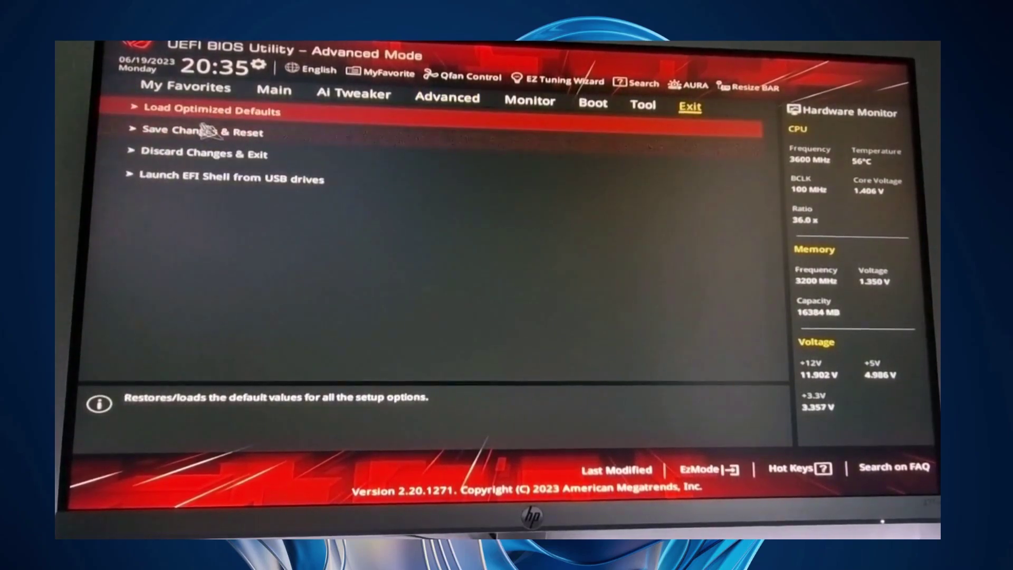
click(290, 133)
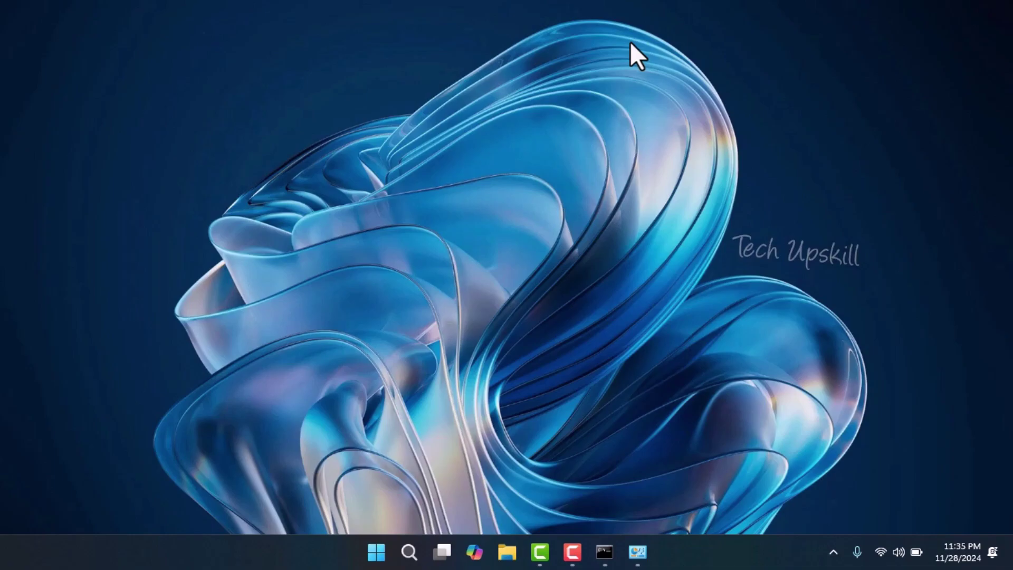
Step: Untick 'Allow the computer to turn off this device' for Intel(R) Management Engine Interface #1 in Device Manager
click(414, 548)
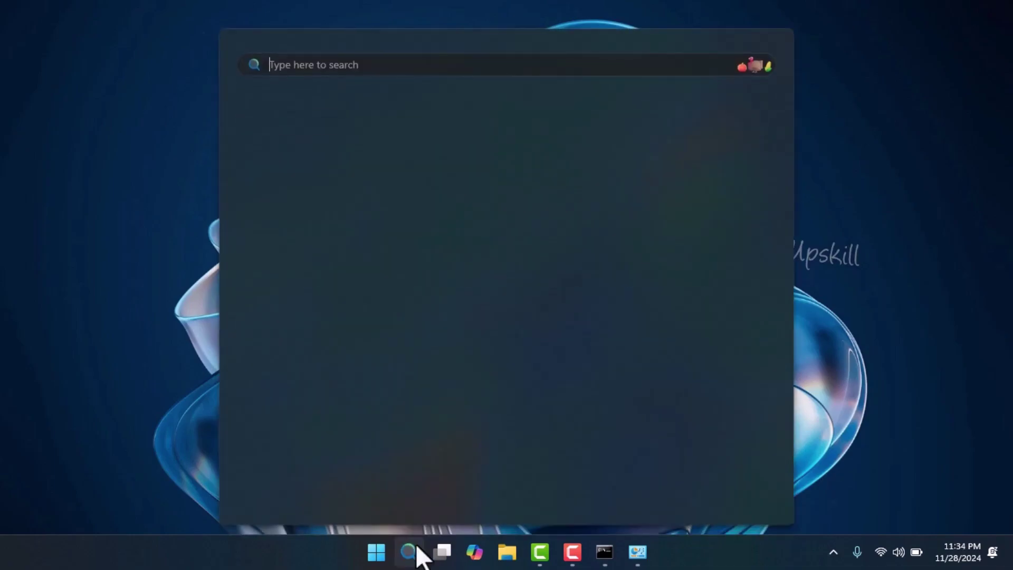
text(dev)
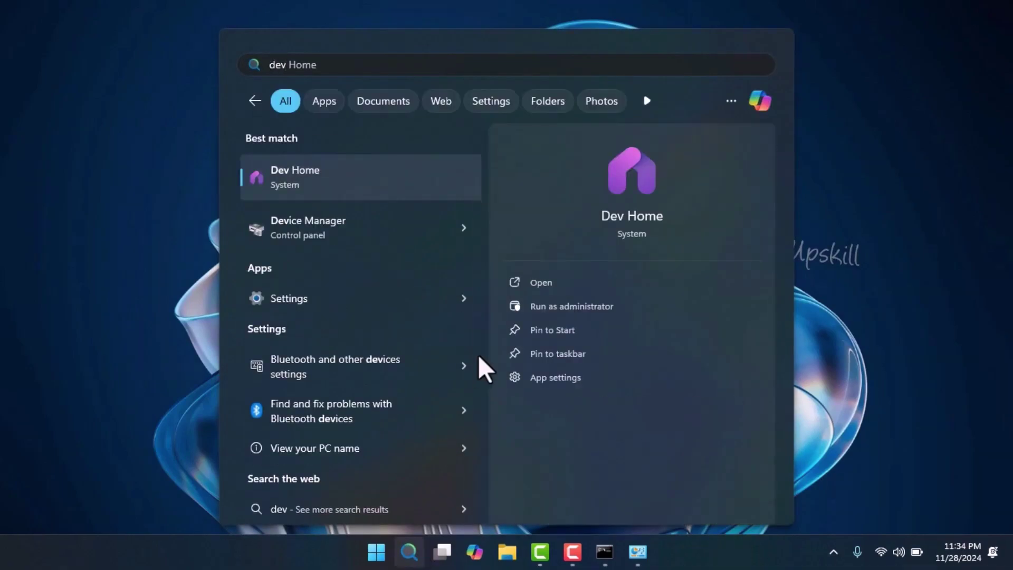
click(378, 224)
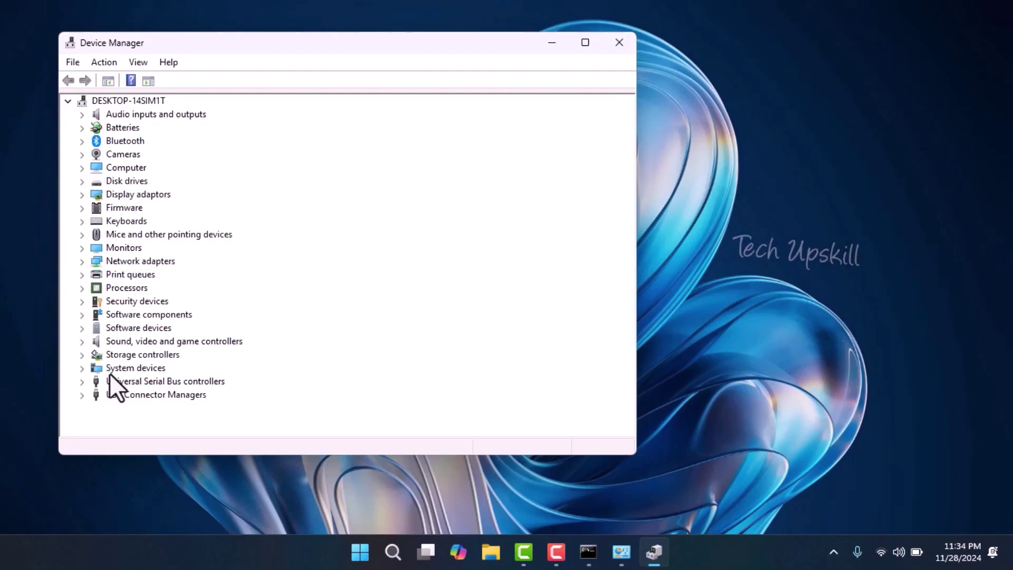
click(82, 368)
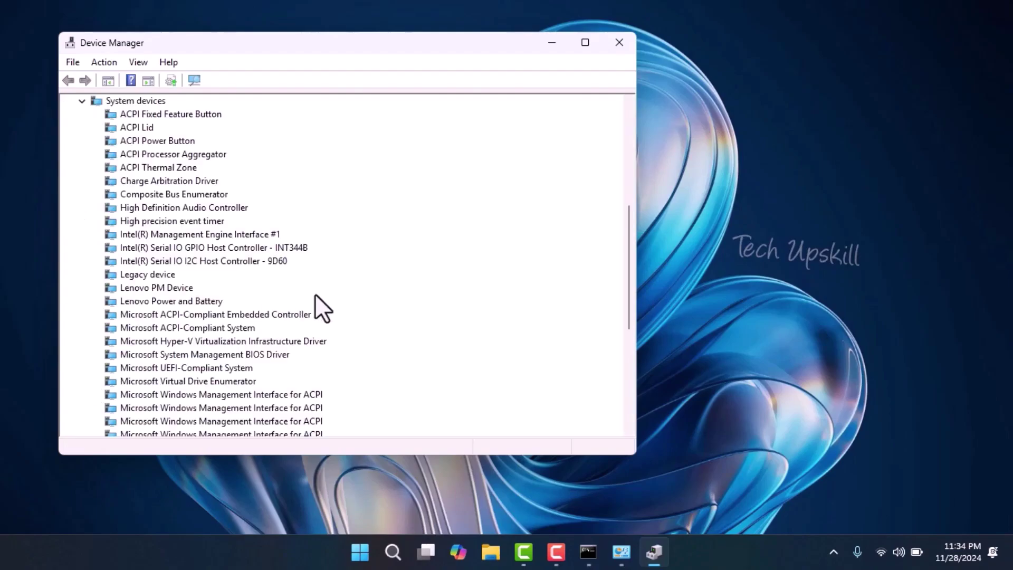
drag(628, 293, 628, 332)
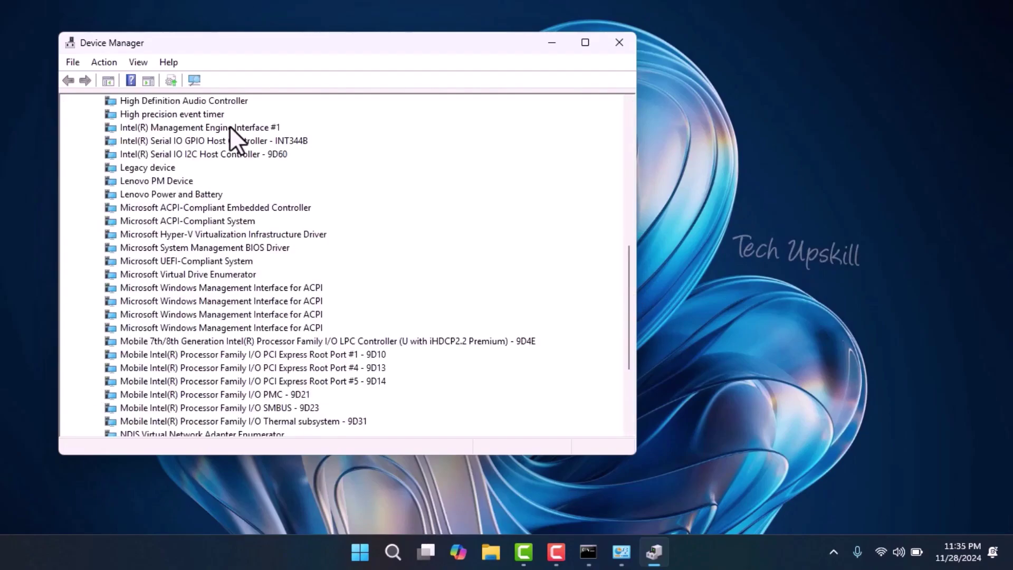
click(231, 126)
double_click(230, 127)
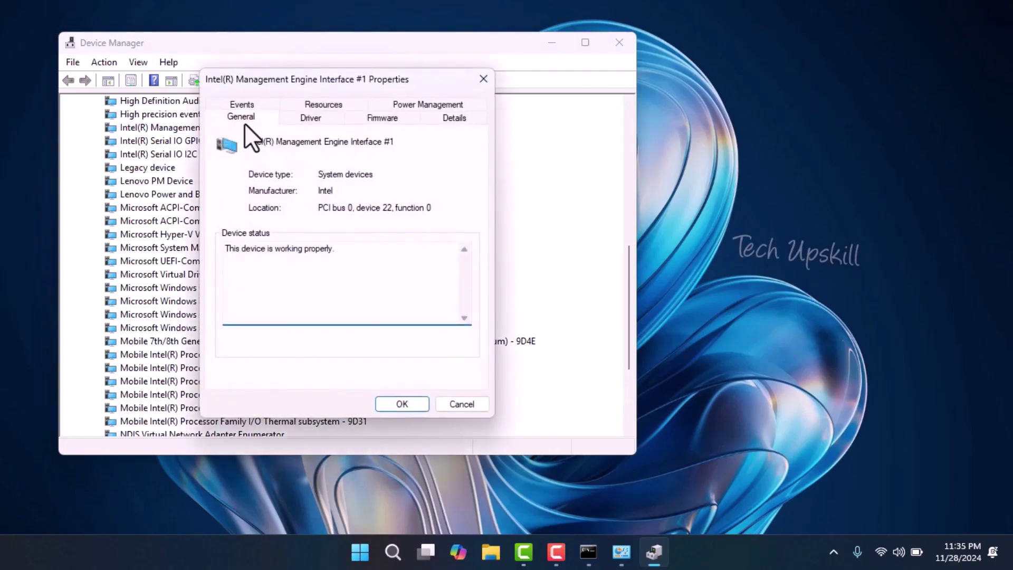
click(434, 105)
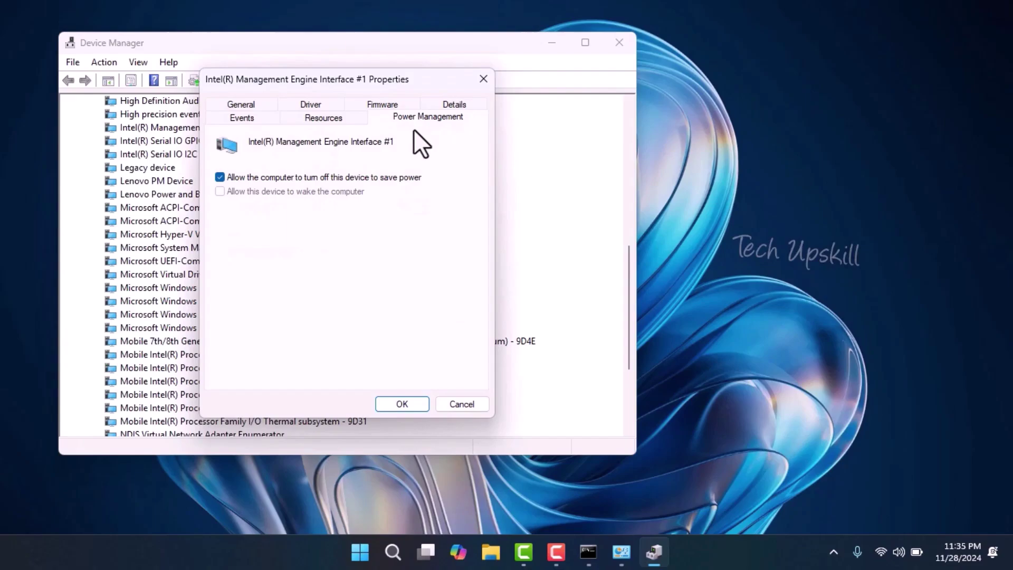
click(320, 181)
click(401, 405)
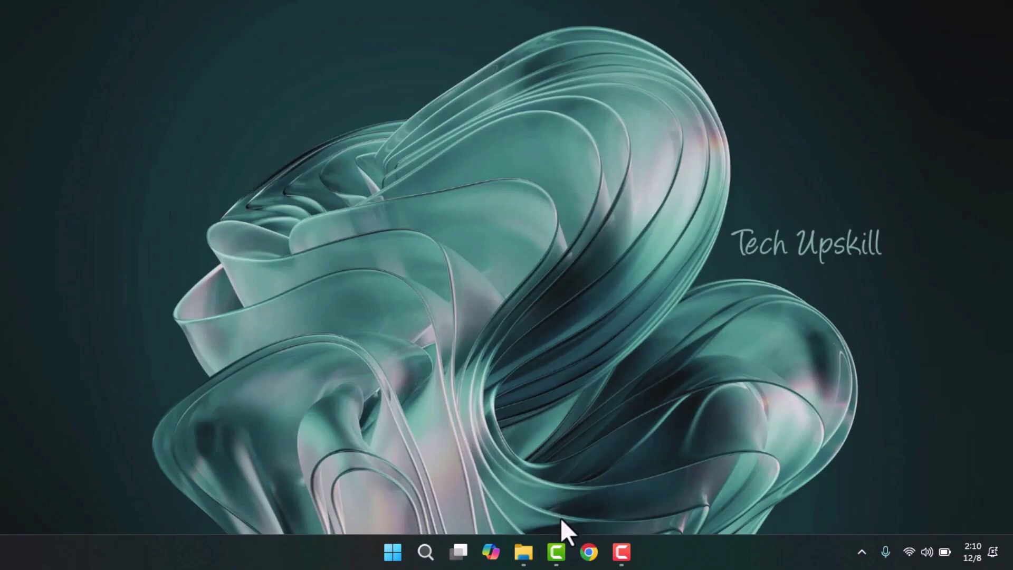
Step: Open ddi.txt in Notepad and minimize it to reveal the desktop
double_click(308, 227)
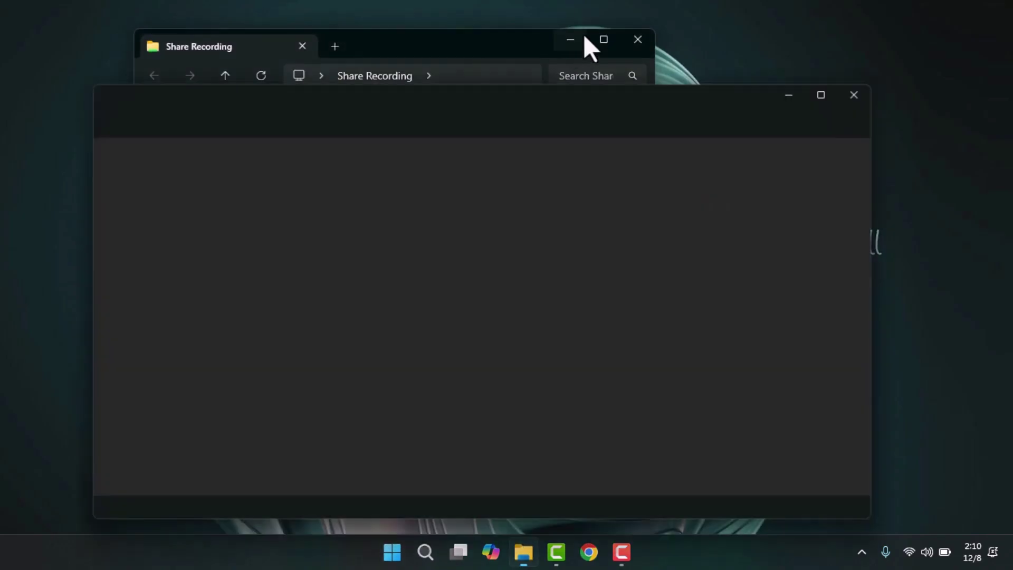
click(581, 39)
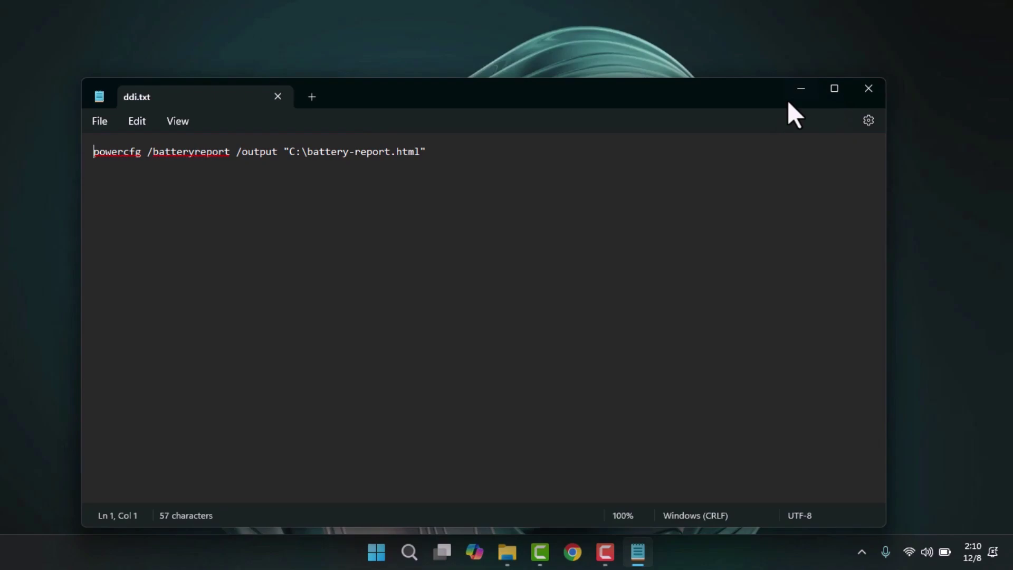
click(801, 88)
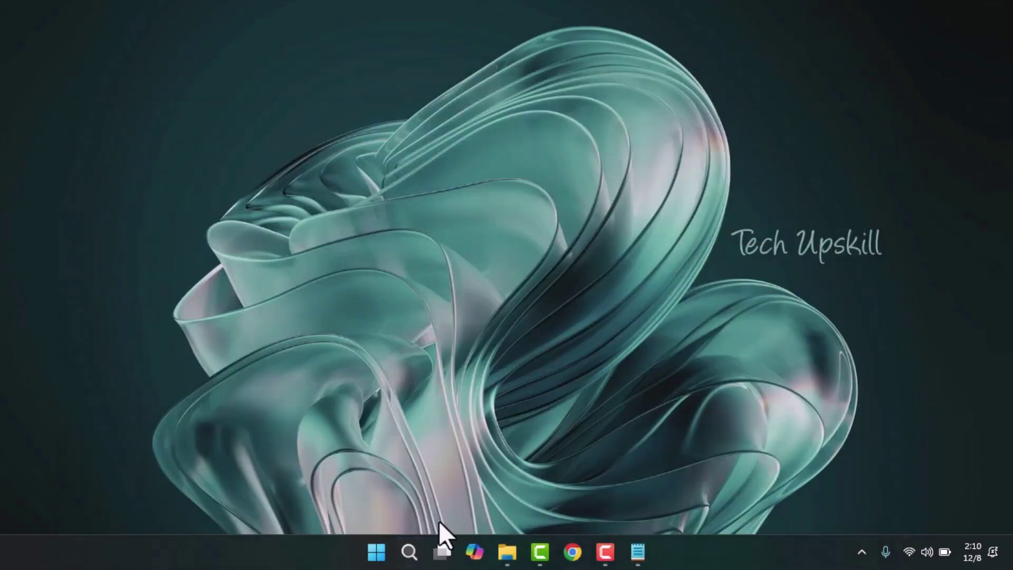
Step: Launch Command Prompt as administrator from a 'cmd' search
click(409, 551)
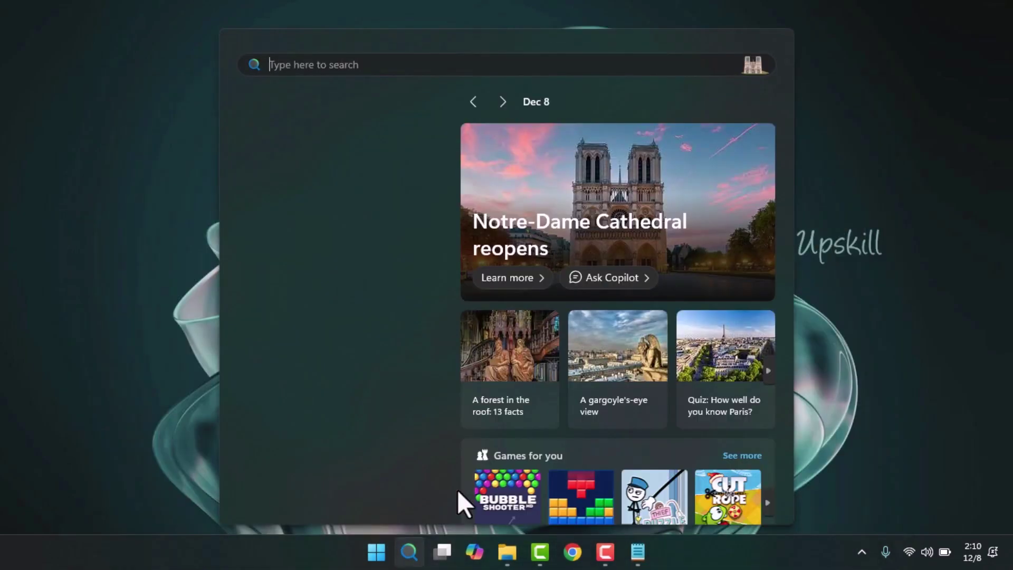
text(cmd)
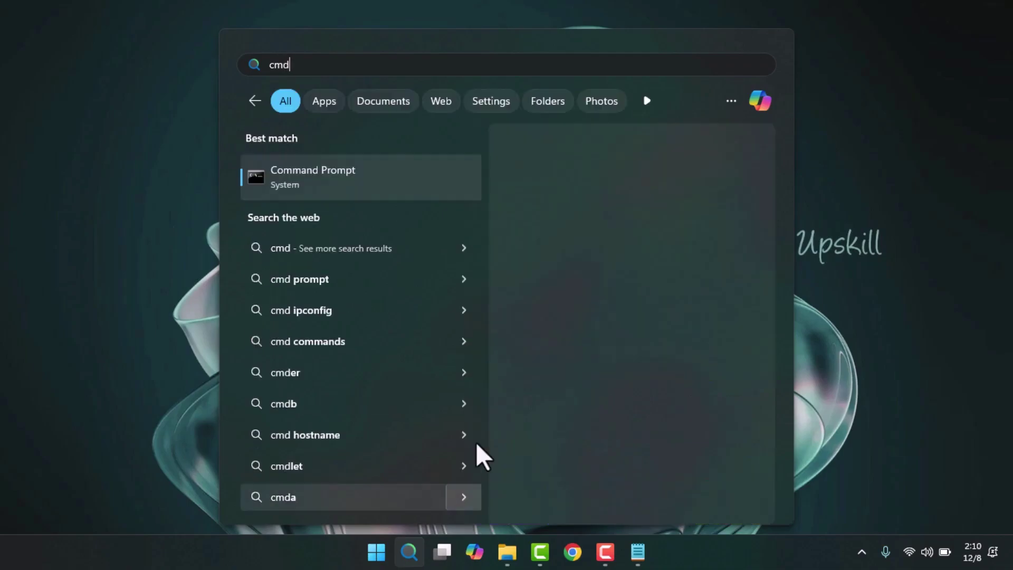
right_click(455, 175)
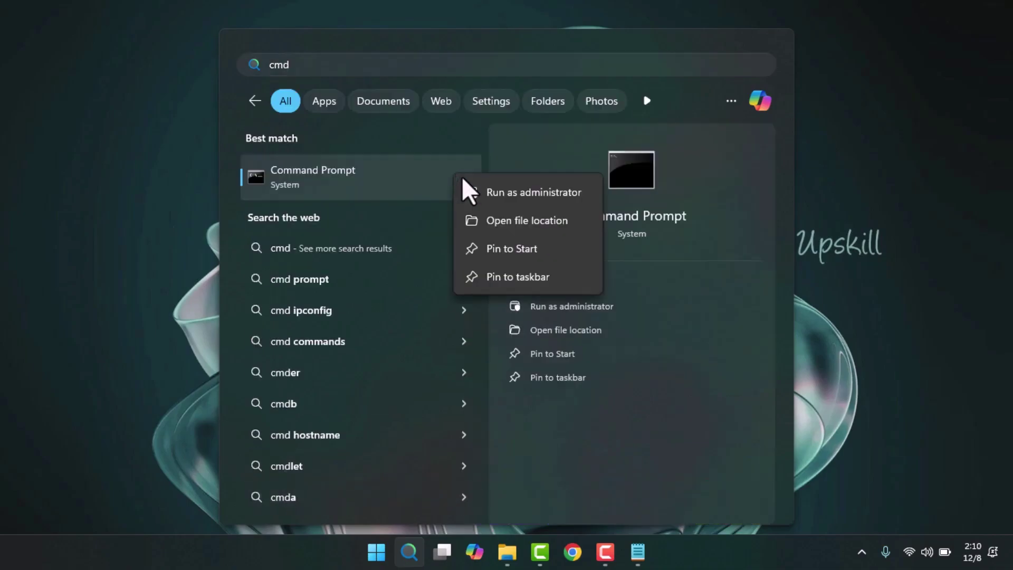
click(510, 195)
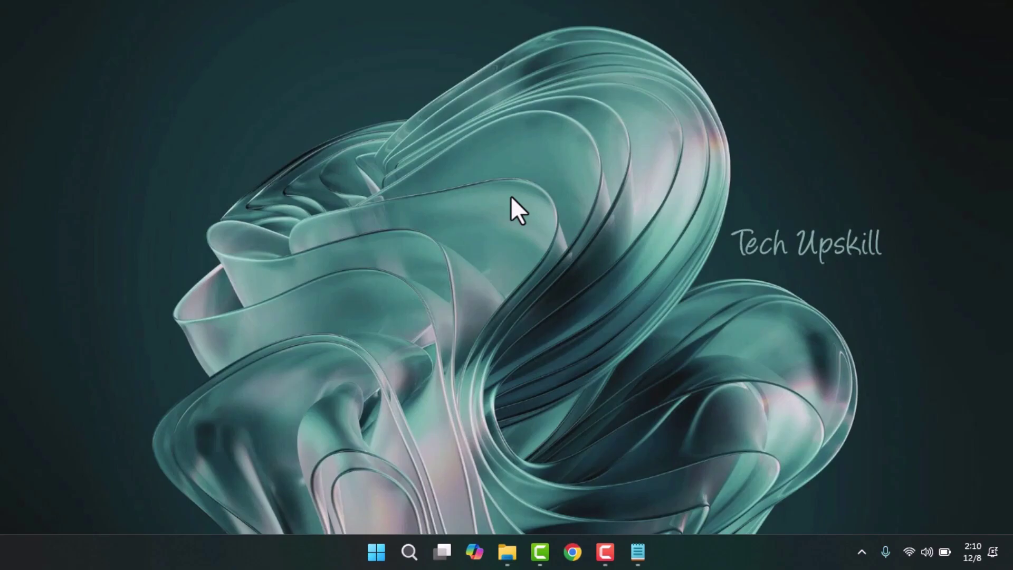
Step: Approve the administrator prompt and copy the powercfg battery report command from ddi.txt
click(482, 388)
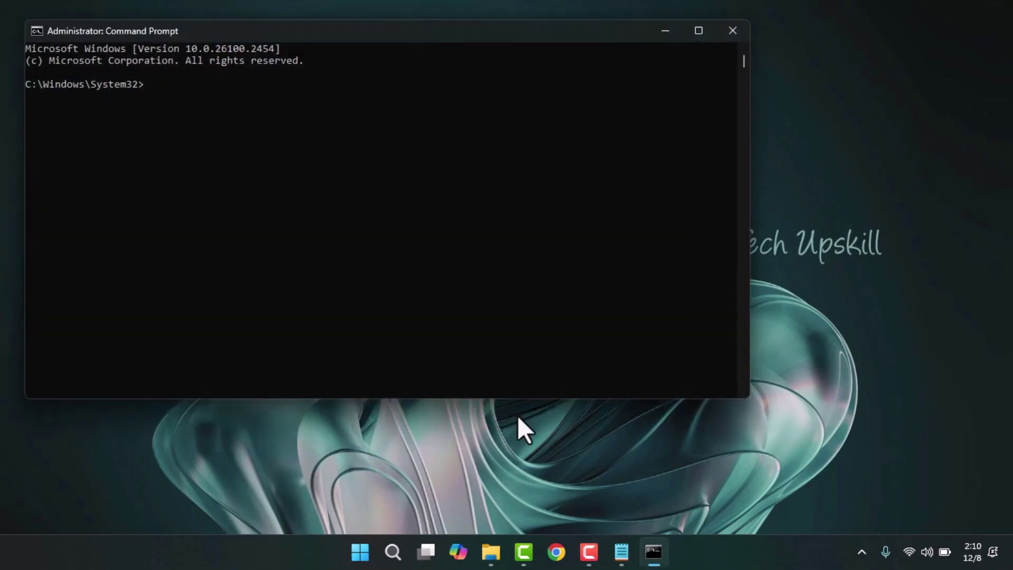
click(626, 550)
click(511, 198)
key(ctrl+a)
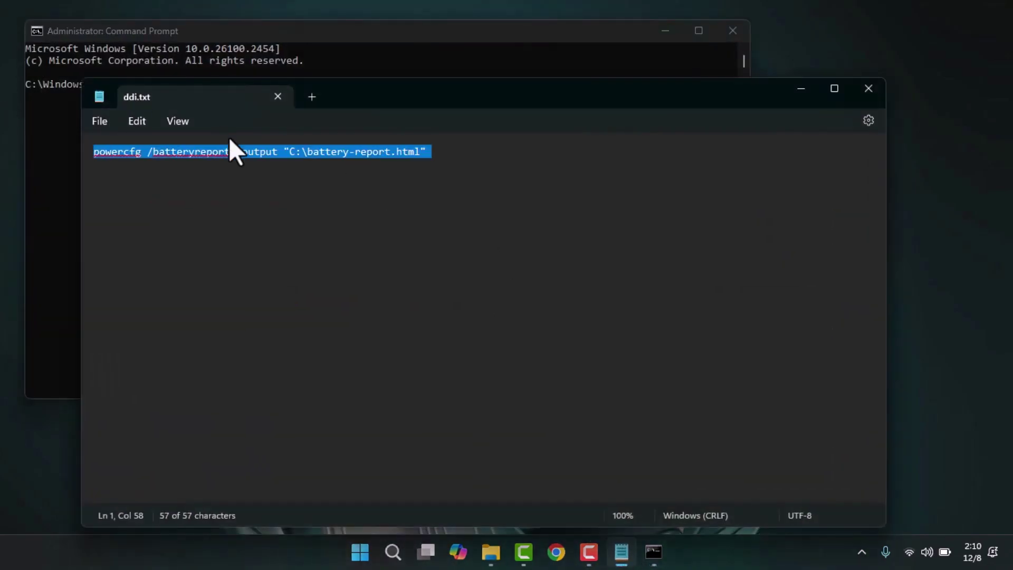
right_click(254, 177)
click(280, 226)
Step: Paste and run powercfg /batteryreport /output "C:\battery-report.html" in the administrator Command Prompt
click(801, 88)
right_click(464, 150)
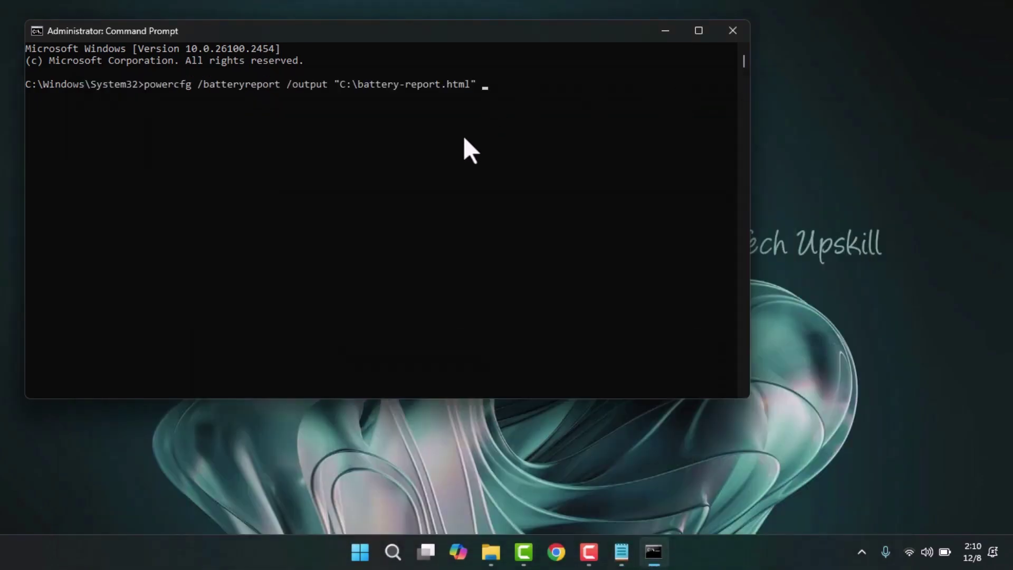
key(Return)
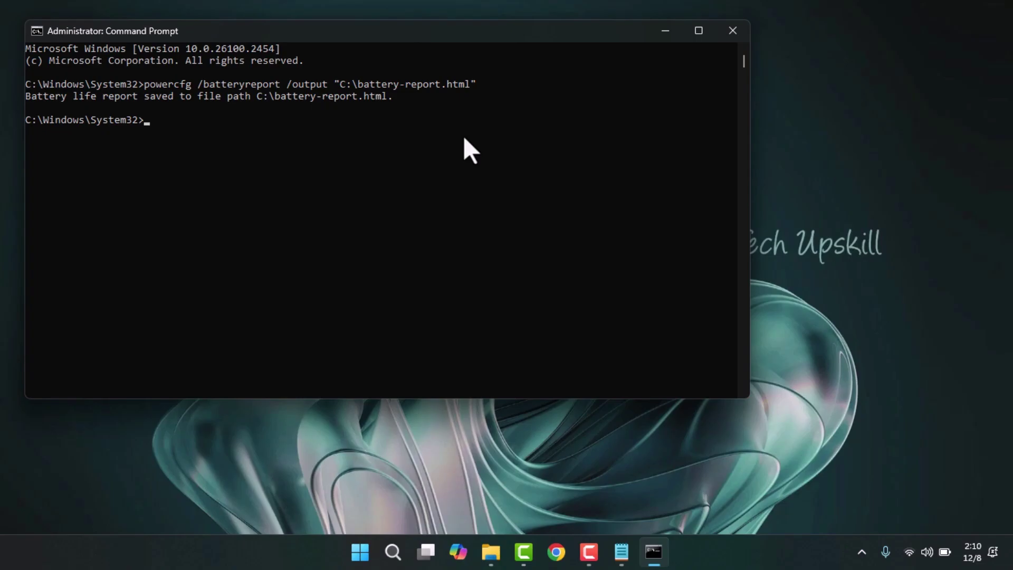
Step: Open battery-report.html from Local Disk (C:) in a new File Explorer window
key(super+e)
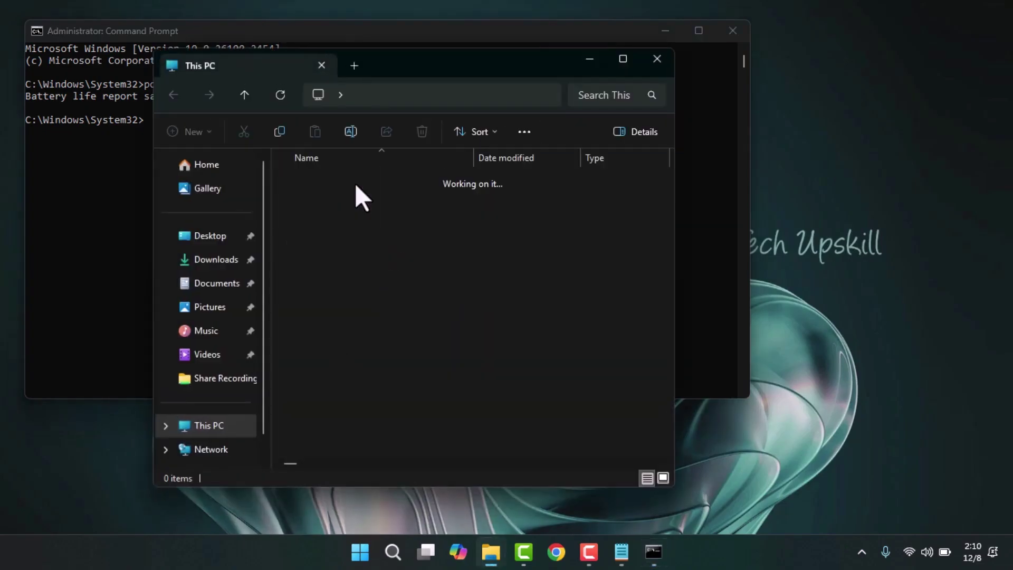
double_click(356, 345)
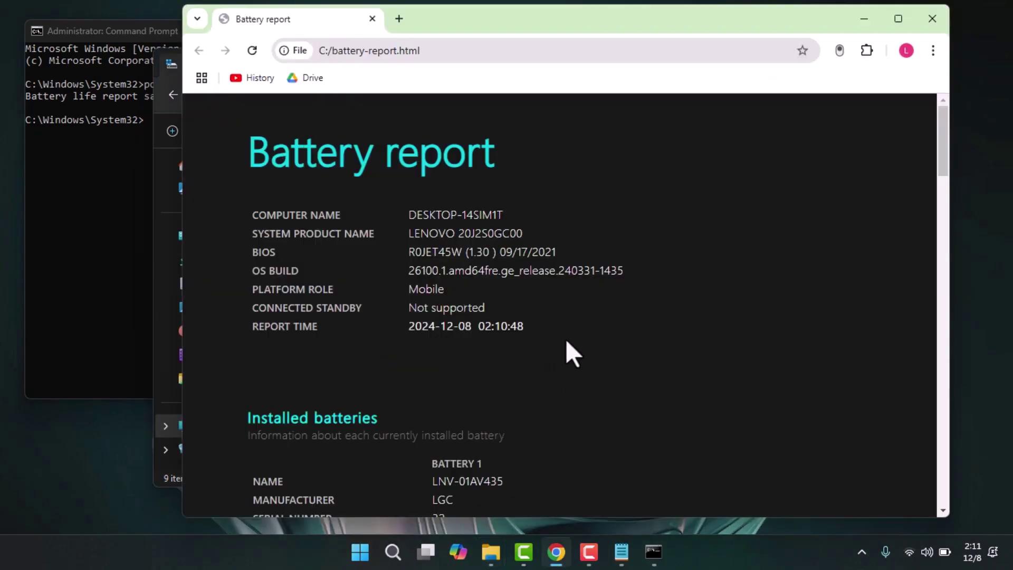
scroll(563, 350, down, 3)
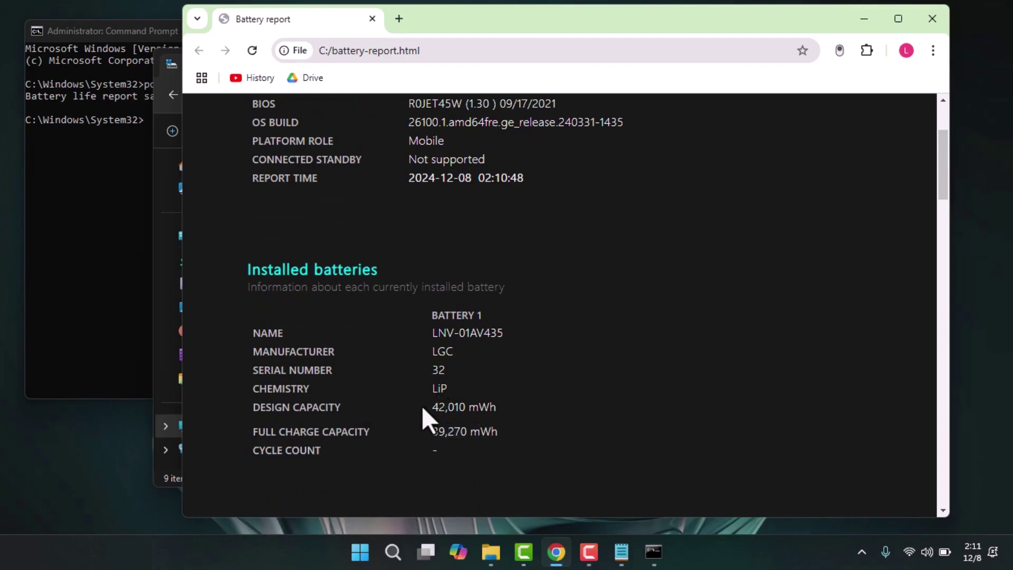
scroll(539, 362, up, 3)
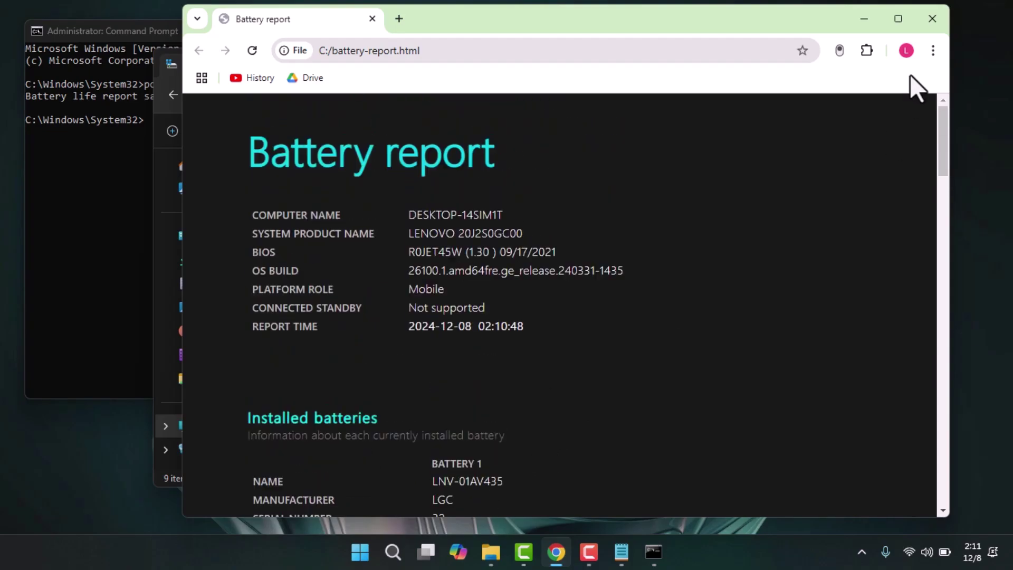